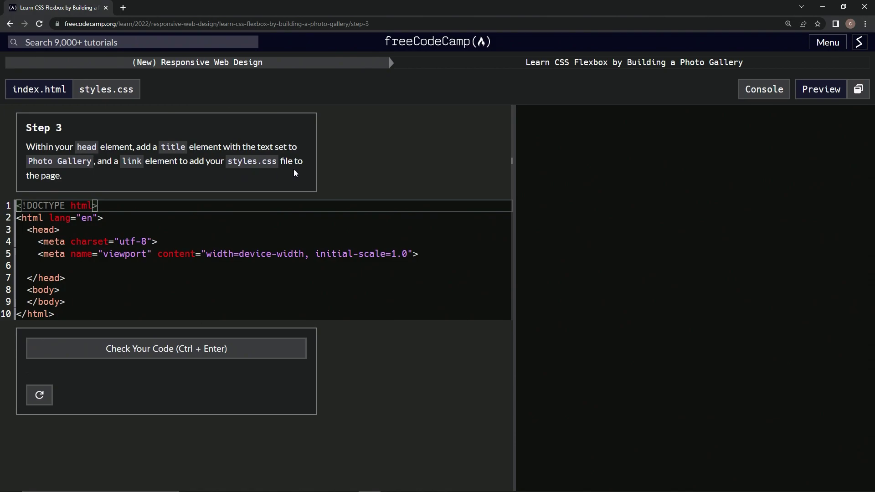
# - Place the cursor on empty line 6 inside the head to add the Photo Gallery title
pyautogui.click(94, 266)
pyautogui.write('<')
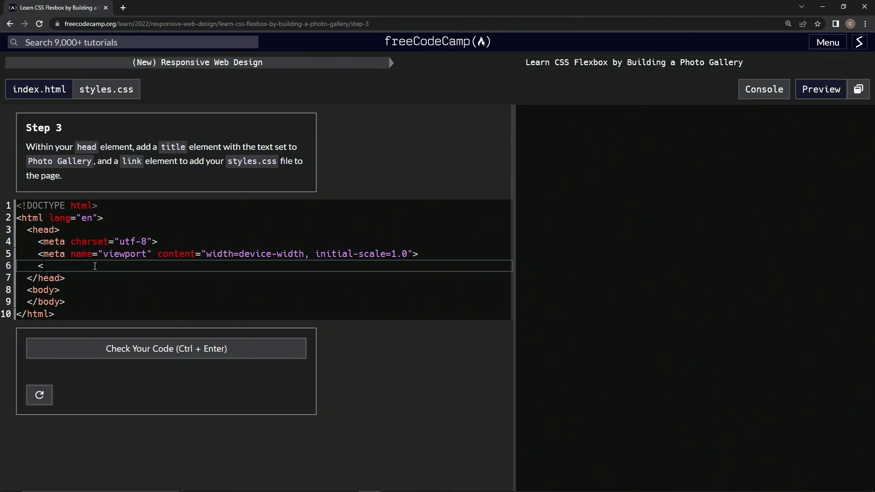
pyautogui.write('title.></title>')
pyautogui.write('Photo Gallery')
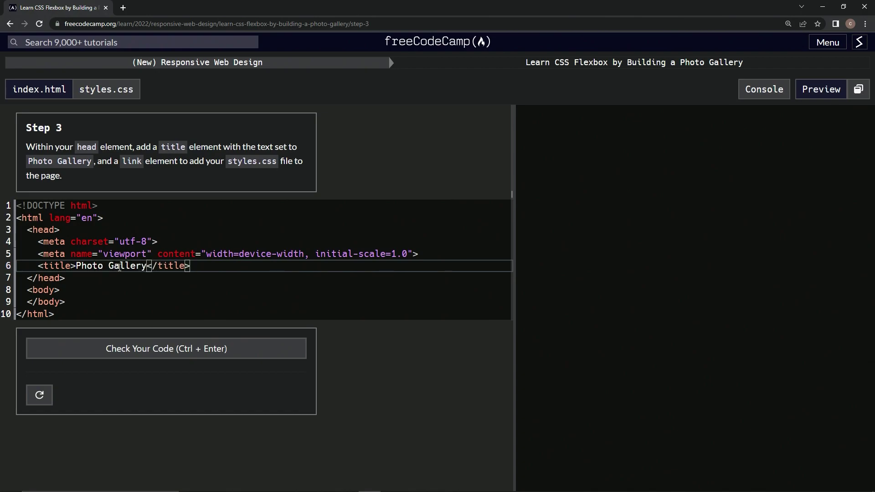
# - Add a link tag with an href attribute on a new line below the Photo Gallery title
pyautogui.click(201, 266)
pyautogui.press('Return')
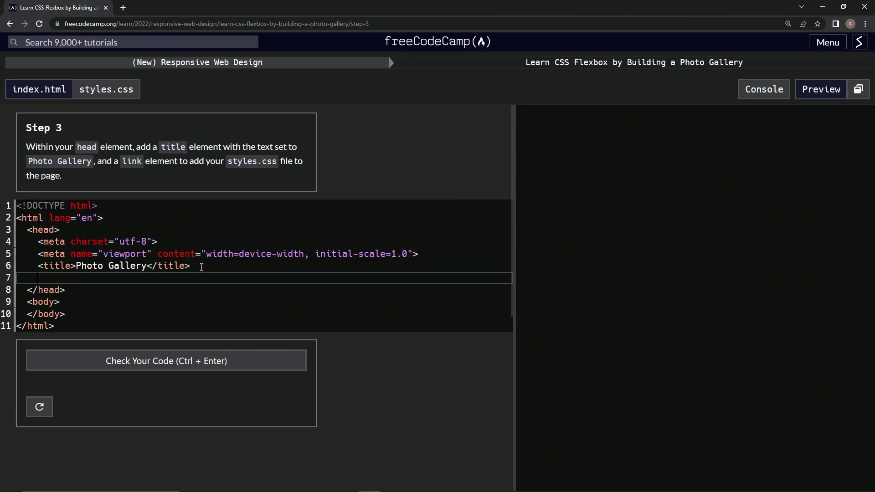
pyautogui.write('<link>')
pyautogui.press('Left')
pyautogui.write('href')
pyautogui.write("='")
pyautogui.write('styles.css')
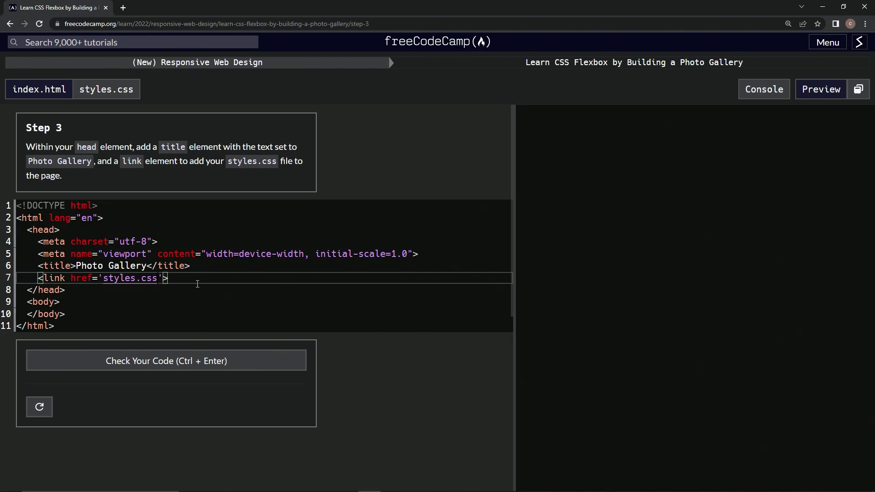
# - Check the Step 3 code and submit it to advance to Step 4
pyautogui.click(156, 362)
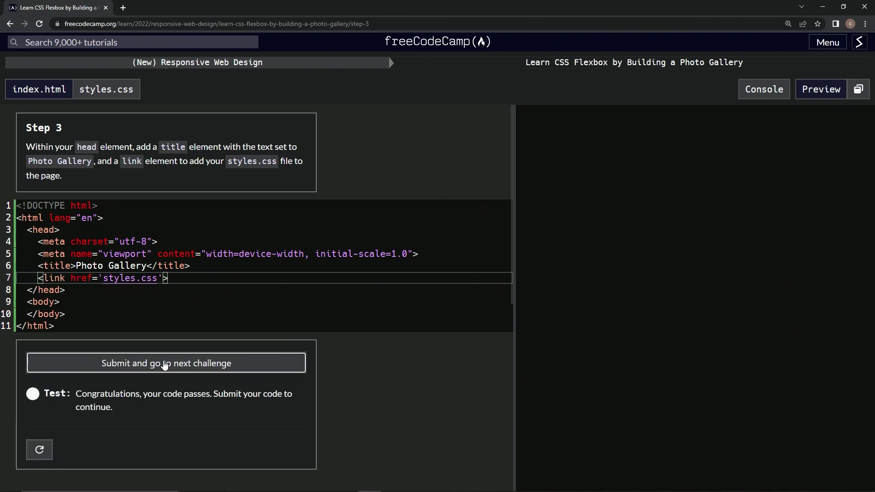
pyautogui.click(162, 363)
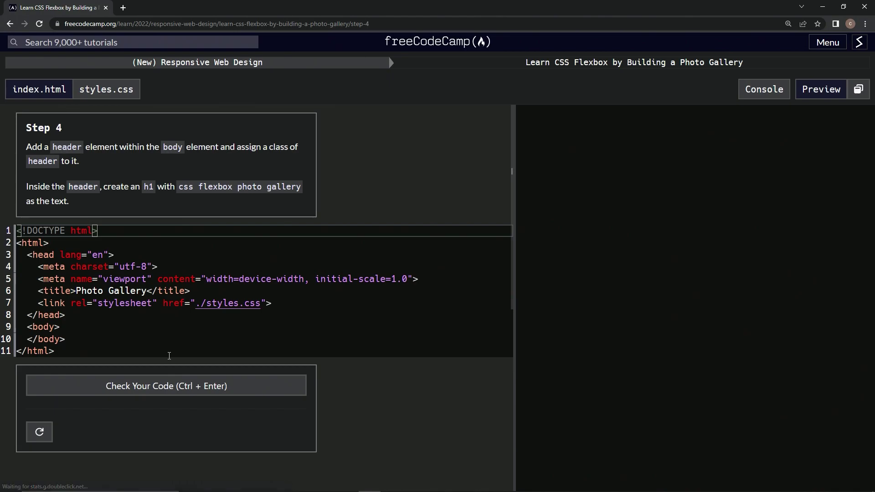